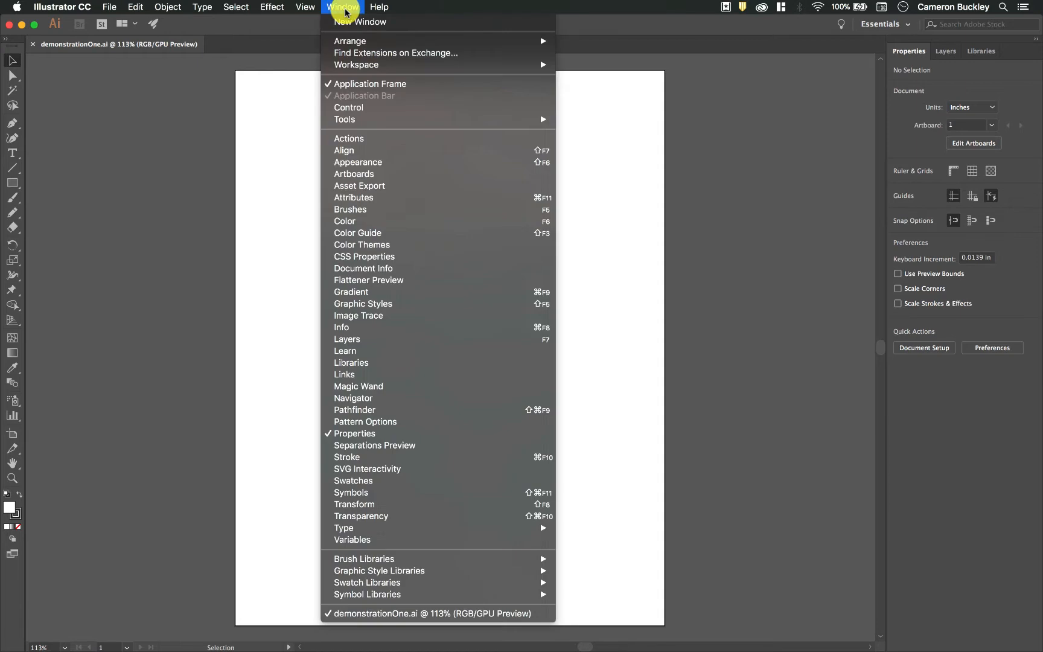
- Reset the Essentials workspace to its default layout
mouse_move(402, 69)
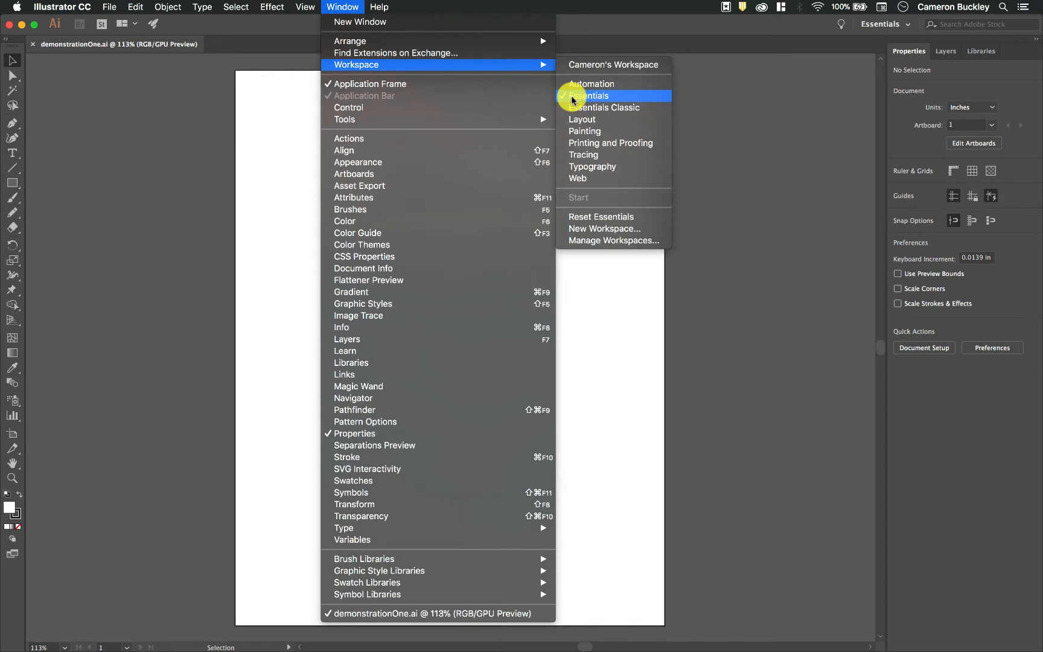
left_click(604, 216)
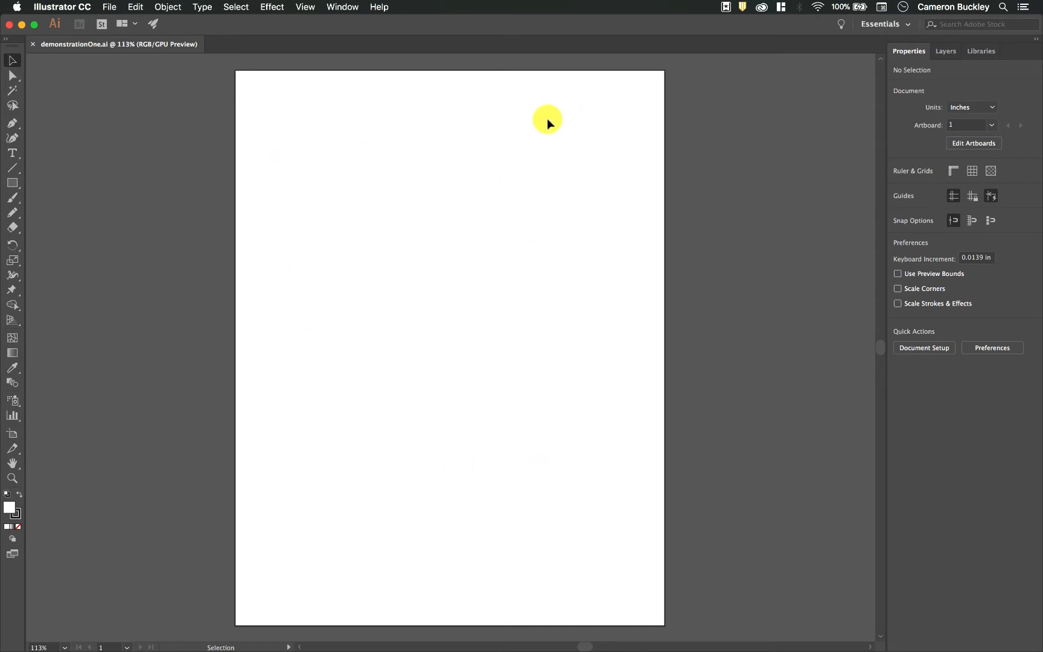
scroll(547, 118, "up", 1)
scroll(547, 118, "right", 1)
scroll(629, 95, "down", 2)
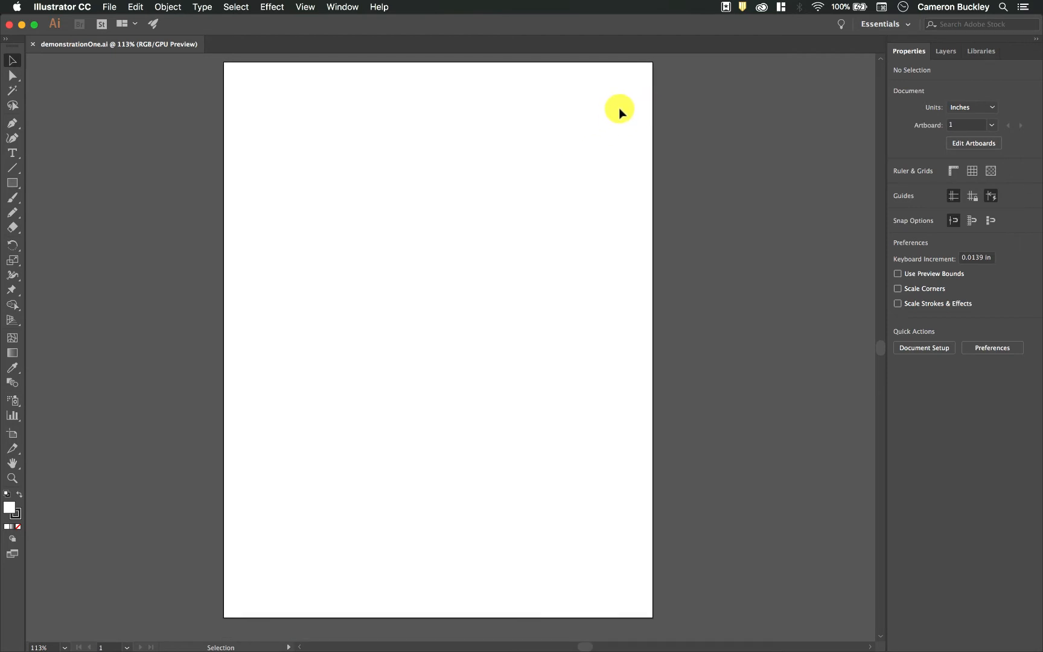
scroll(620, 112, "right", 2)
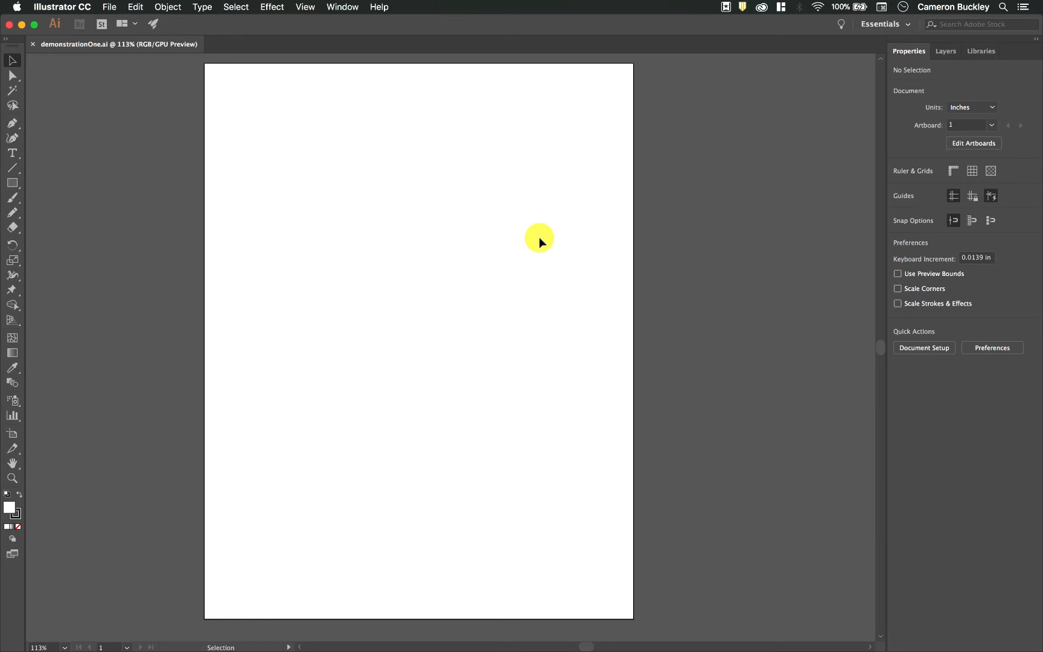
- Draw a rectangle about 4.59 by 3.43 in in the upper part of the artboard and deselect it
left_click(12, 183)
left_click_drag(293, 127, 524, 301)
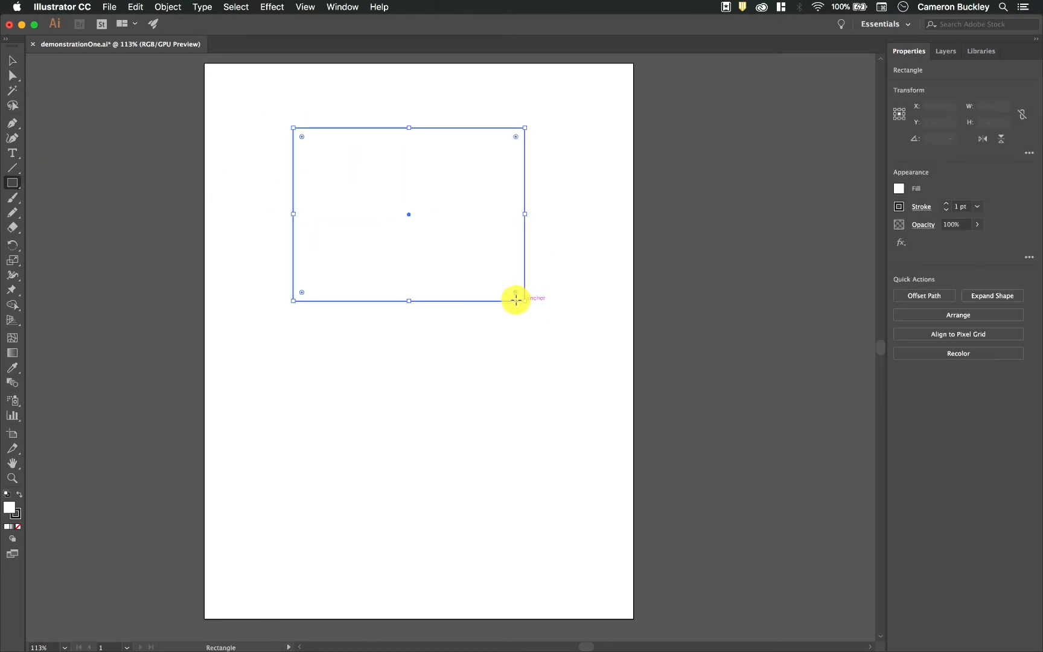
left_click(12, 60)
left_click(253, 349)
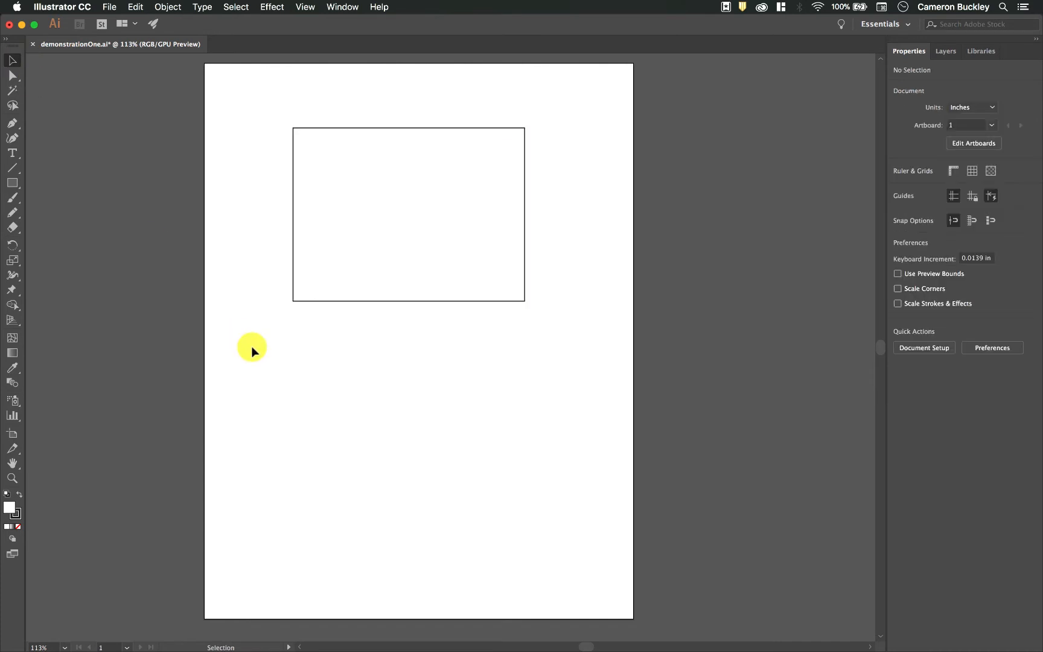
scroll(564, 350, "right", 1)
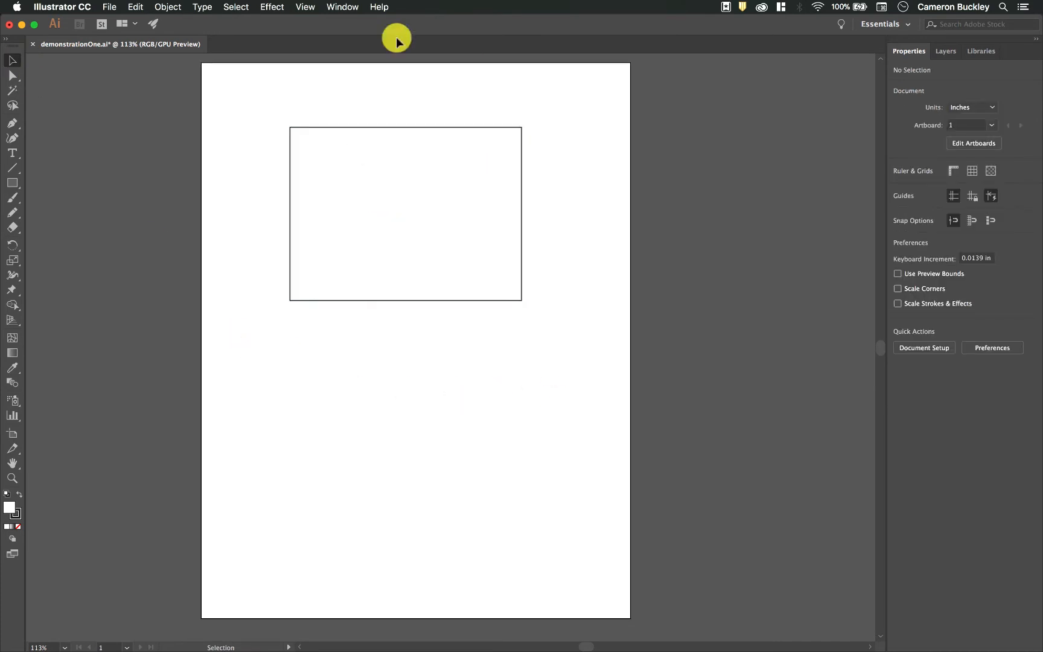
- Move the rectangle off the artboard and back, placing it in the artboard's upper-left area, and deselect it
left_click_drag(477, 129, 96, 126)
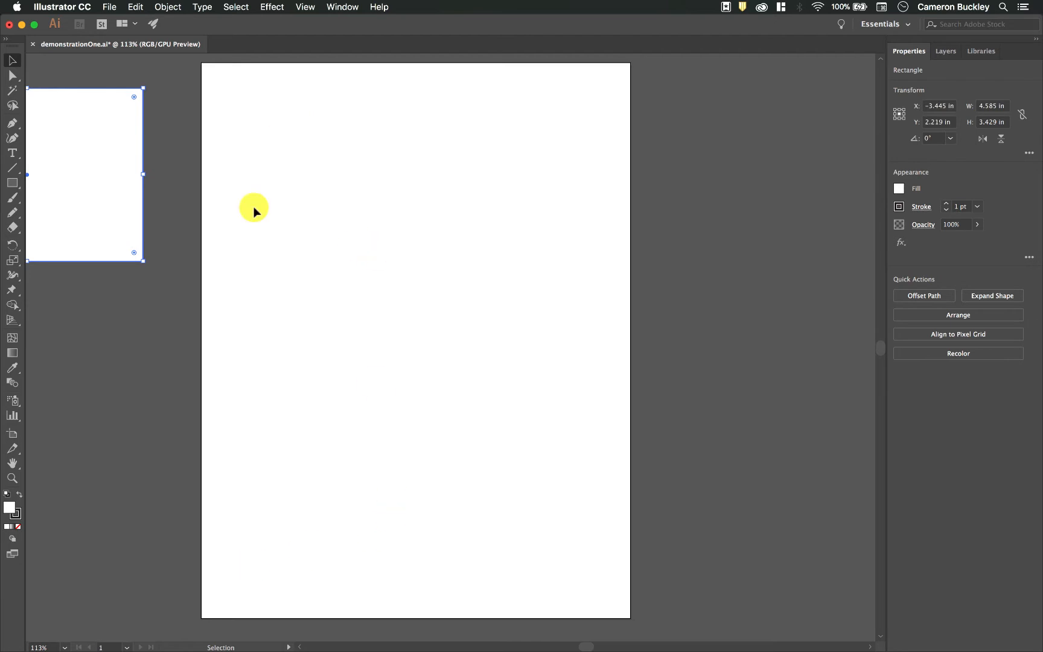
left_click_drag(98, 166, 440, 188)
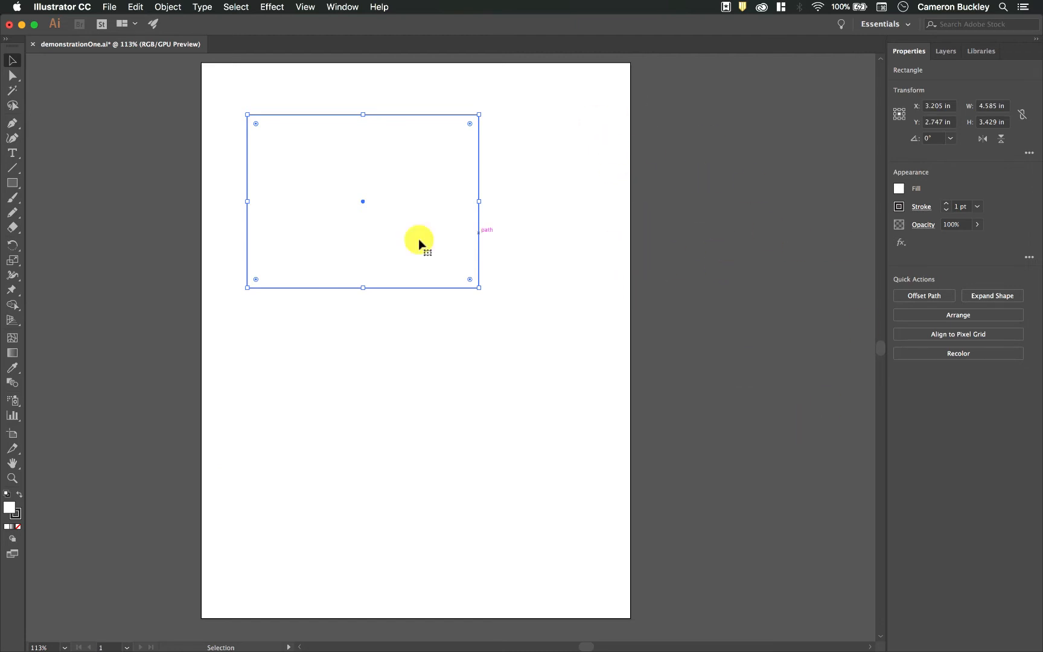
left_click_drag(438, 242, 548, 301)
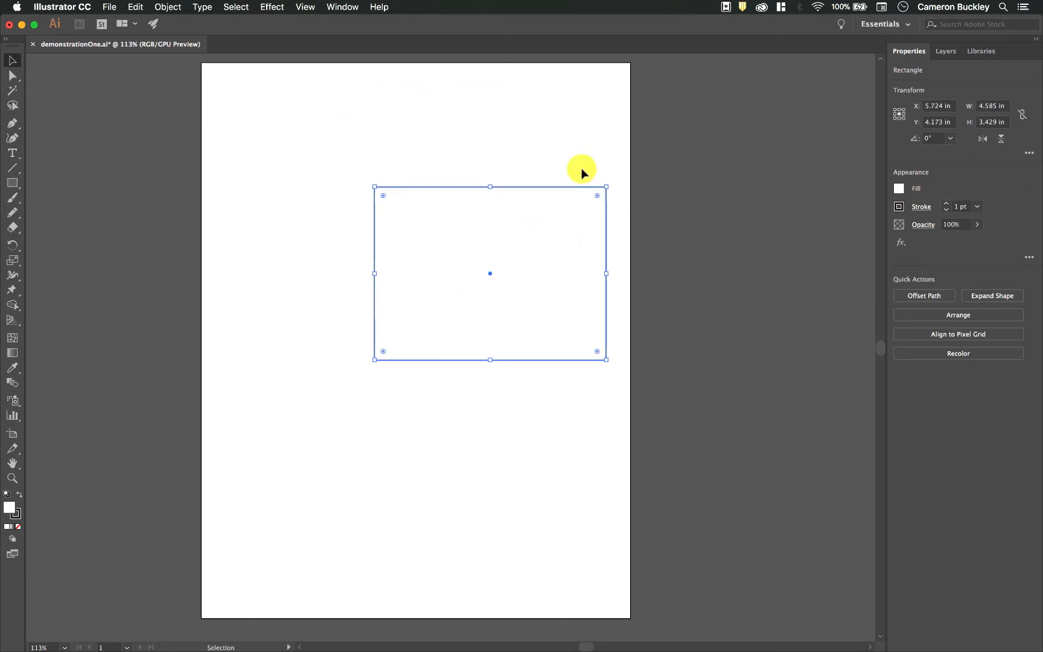
left_click_drag(526, 228, 410, 152)
left_click(498, 385)
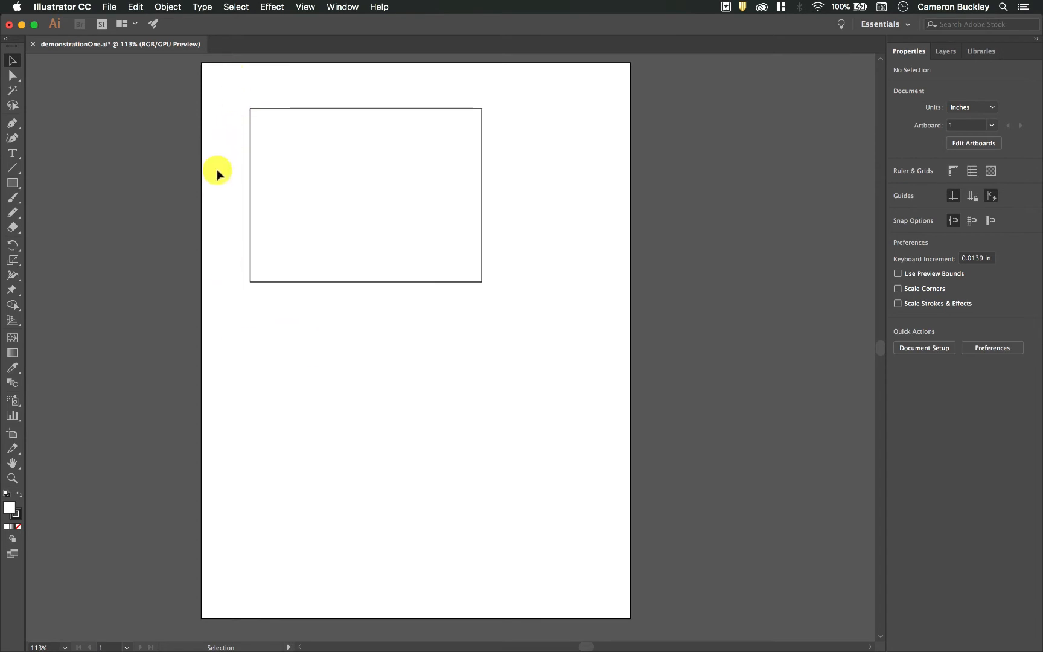
- Set up a new document with 10 artboards, each 1 in wide and 1 in high
left_click(109, 7)
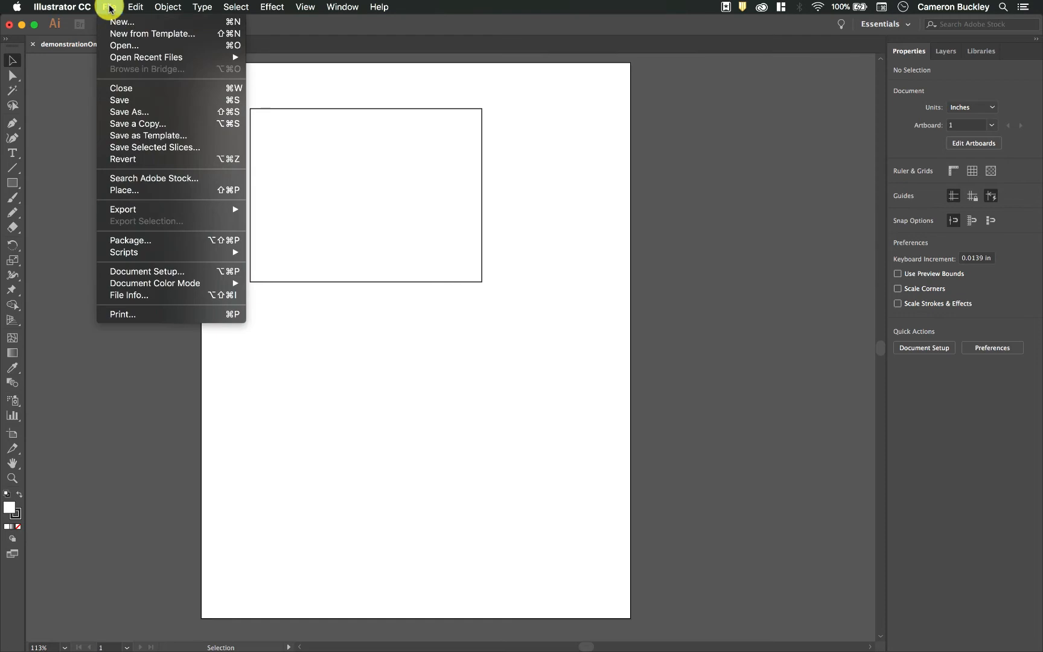
left_click(117, 18)
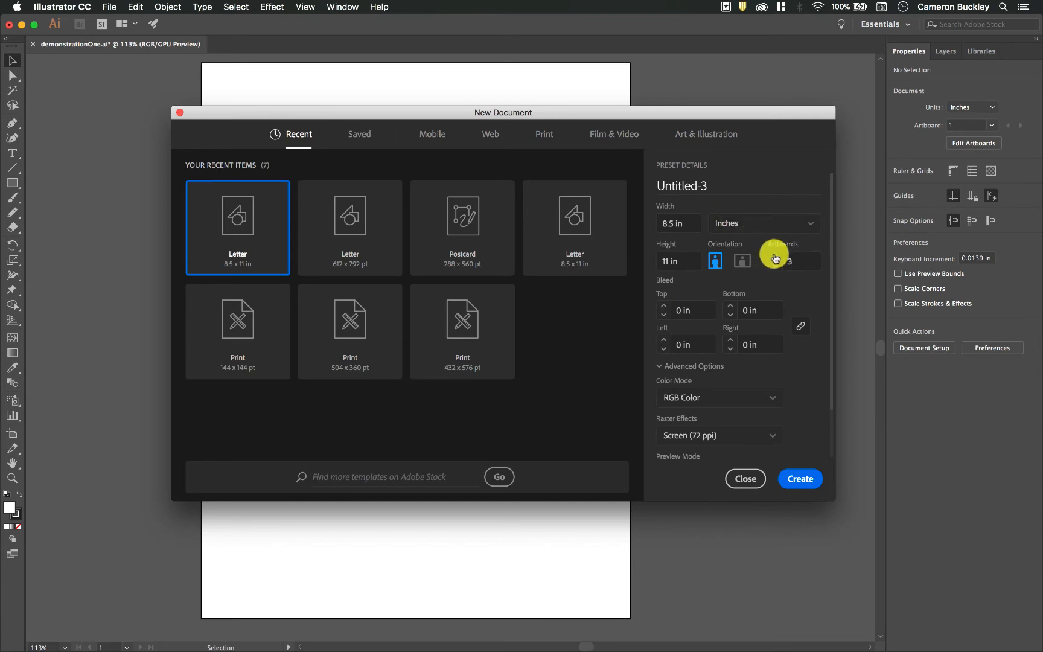
left_click(776, 257)
left_click(776, 257)
left_click(778, 257)
left_click(777, 256)
left_click(688, 227)
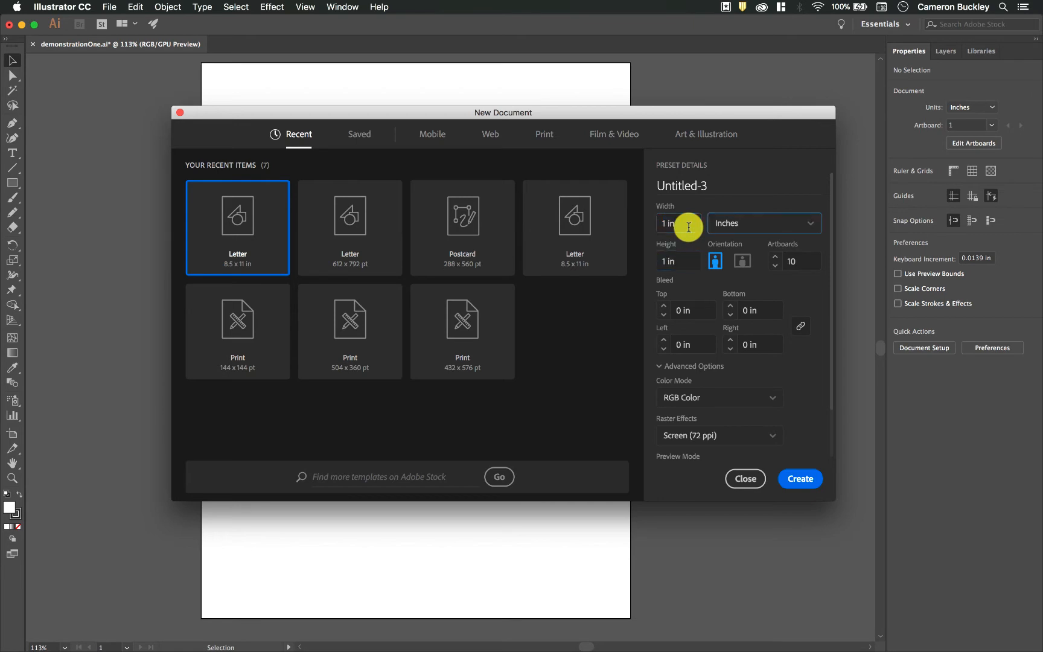
left_click(685, 219)
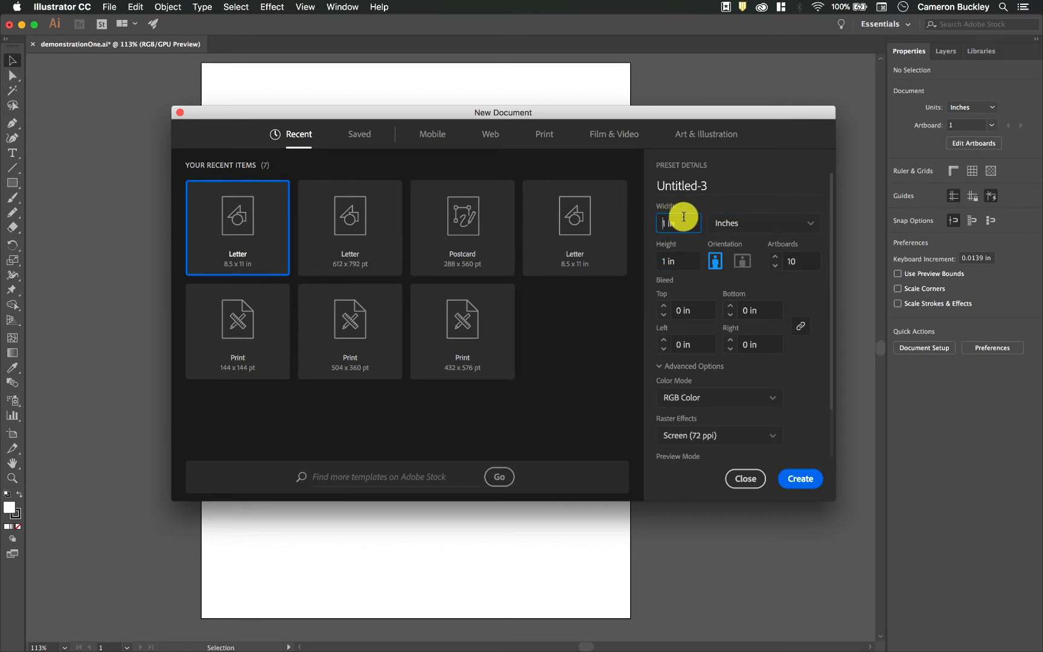
- Name the new document artboardsOneinch and create it
left_click(720, 184)
key("BackSpace")
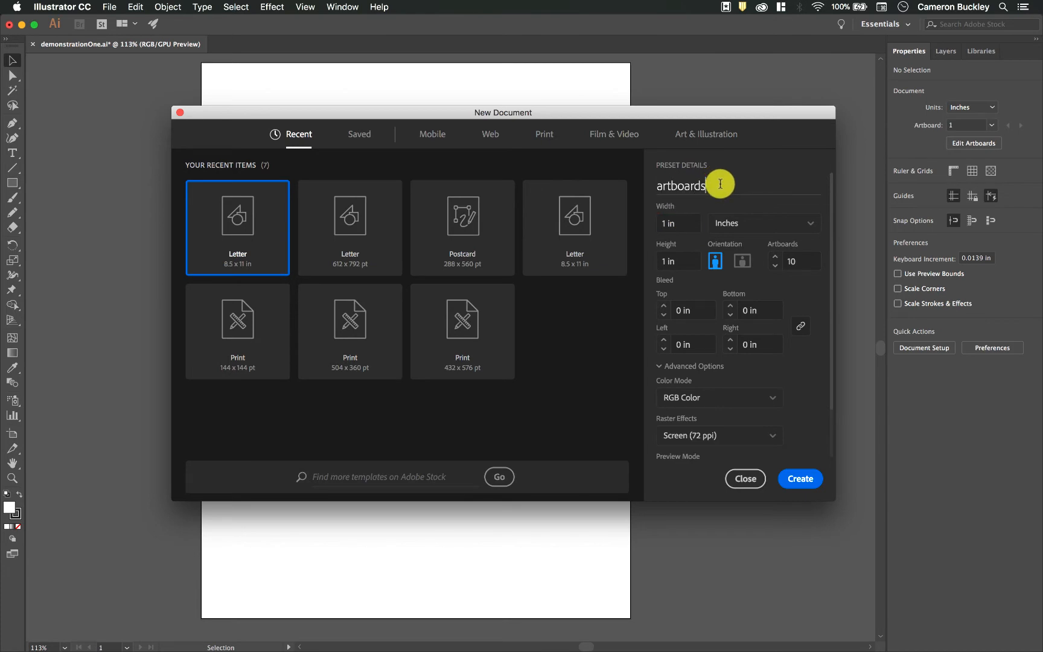
type("artboardsOneInch")
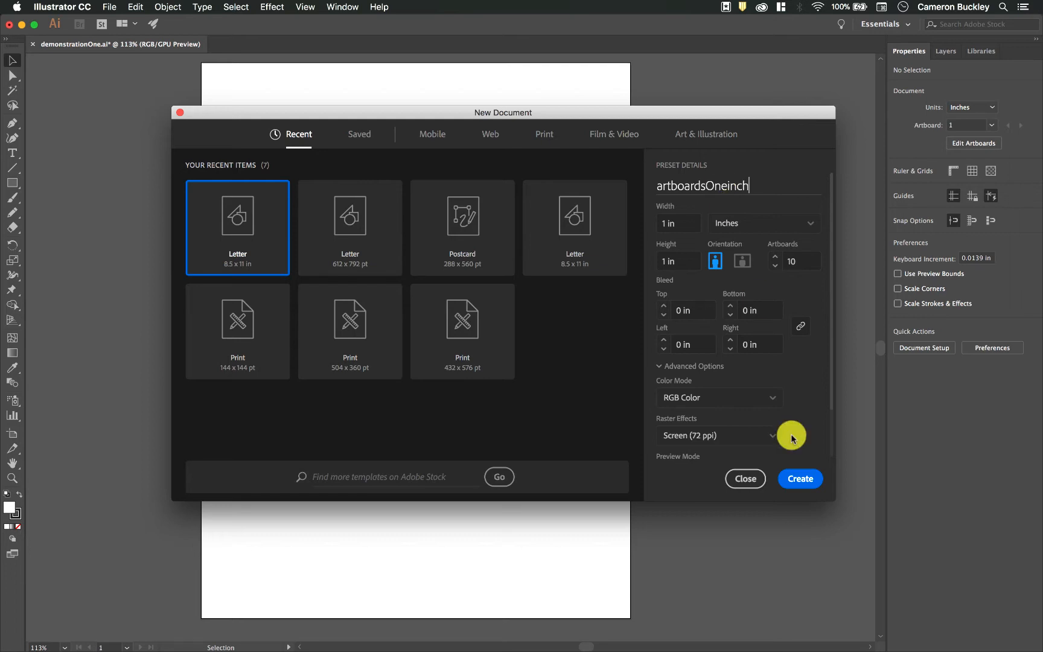
left_click(803, 478)
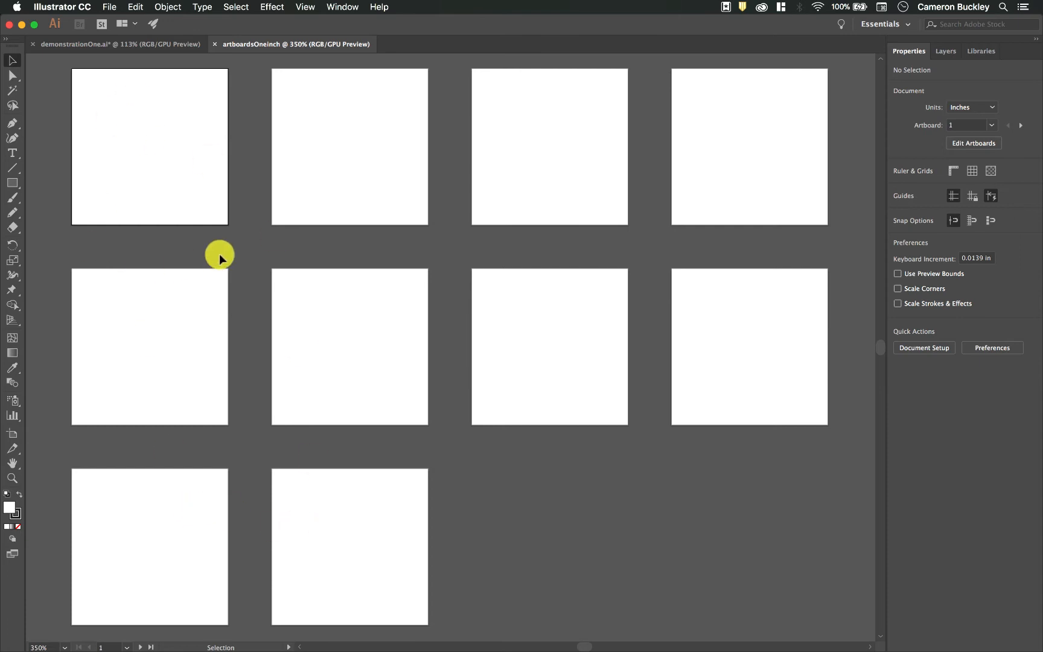
- Draw a rectangle about 0.48 by 0.52 in on the first artboard and a rounded rectangle about 0.52 in square on the second
left_click(13, 181)
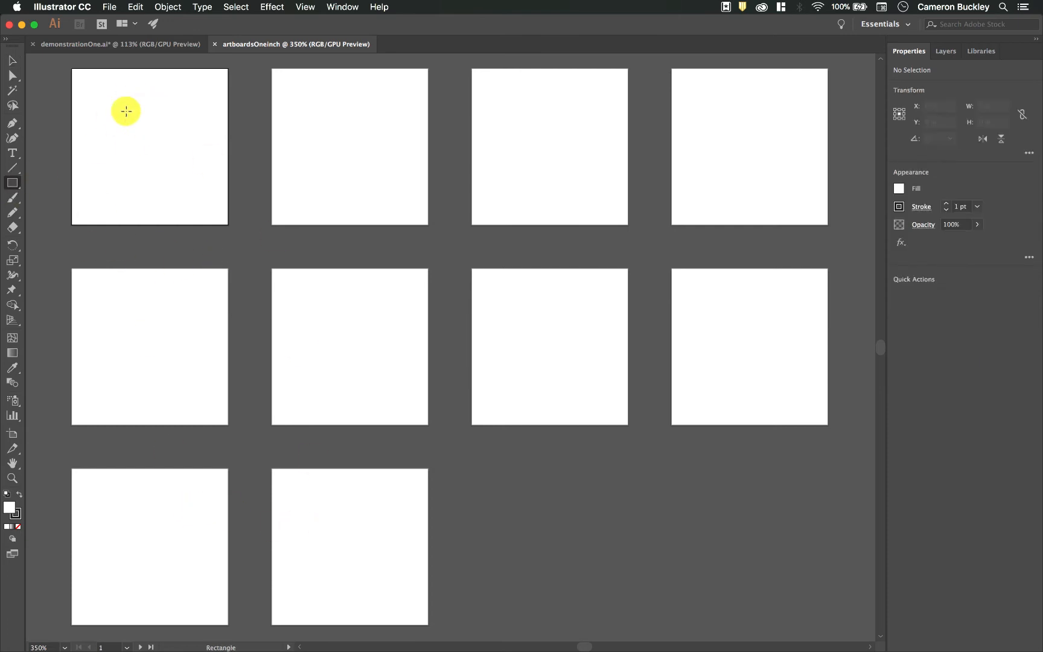
left_click_drag(114, 103, 188, 184)
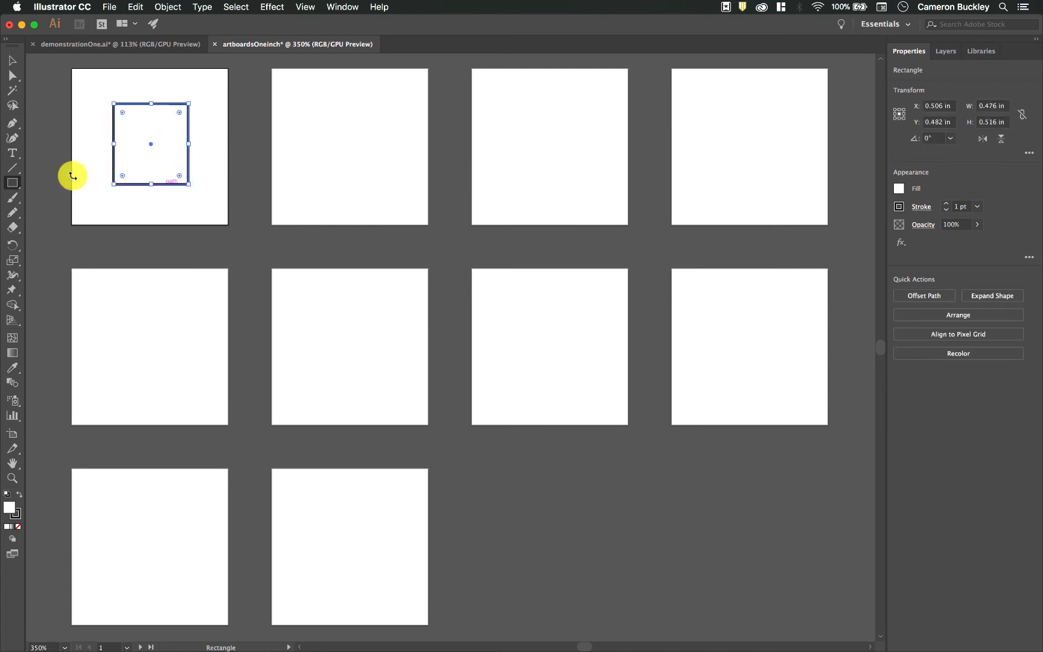
left_click(15, 182)
left_click(48, 200)
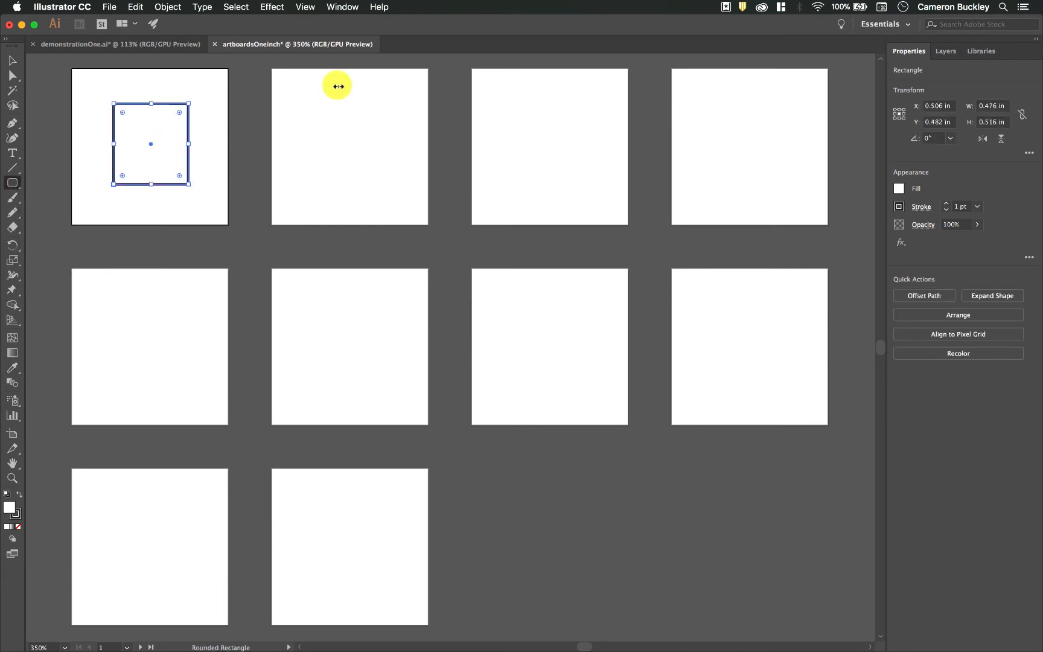
left_click_drag(321, 95, 402, 179)
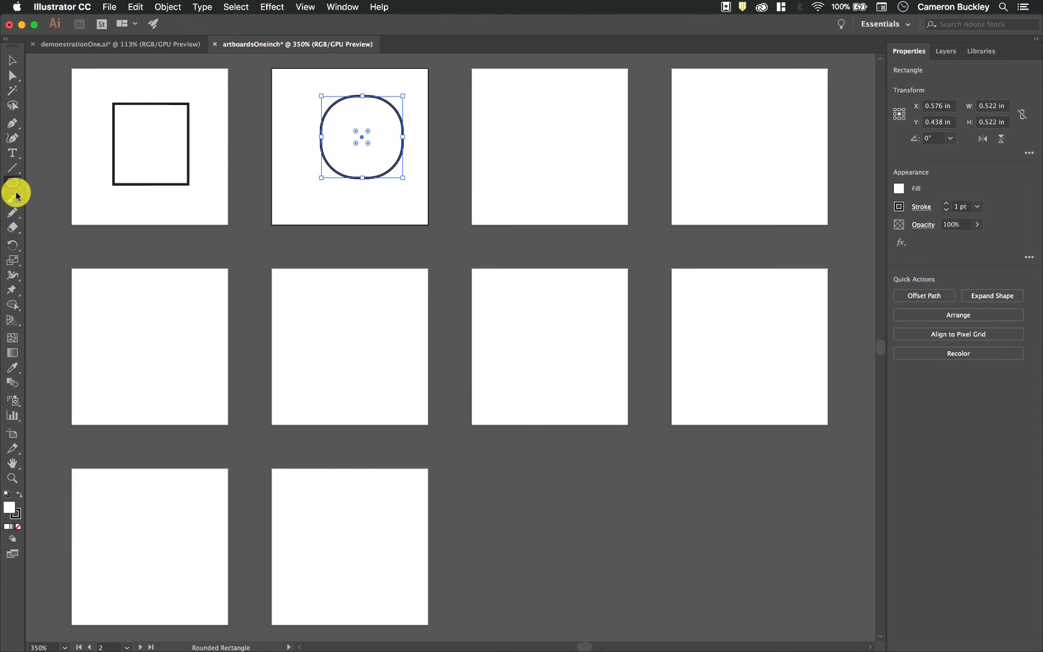
- Draw a tall ellipse about 0.25 in wide and 0.69 in high on the third artboard
left_click_drag(14, 183, 81, 221)
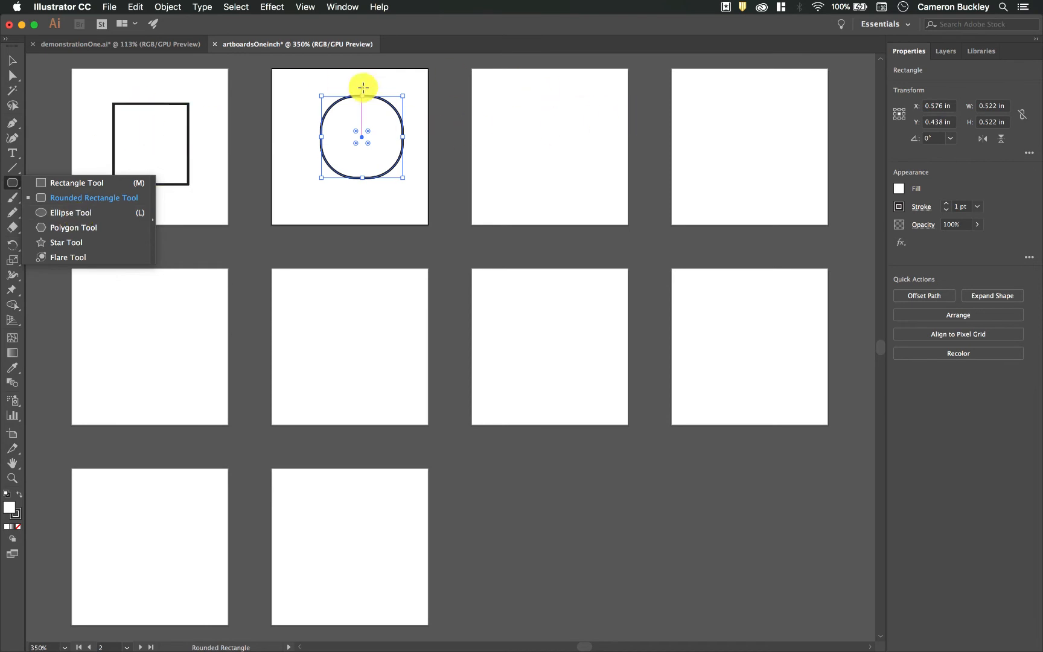
left_click(111, 214)
mouse_move(503, 104)
left_mouse_down()
mouse_move(614, 194)
mouse_move(542, 210)
left_mouse_up()
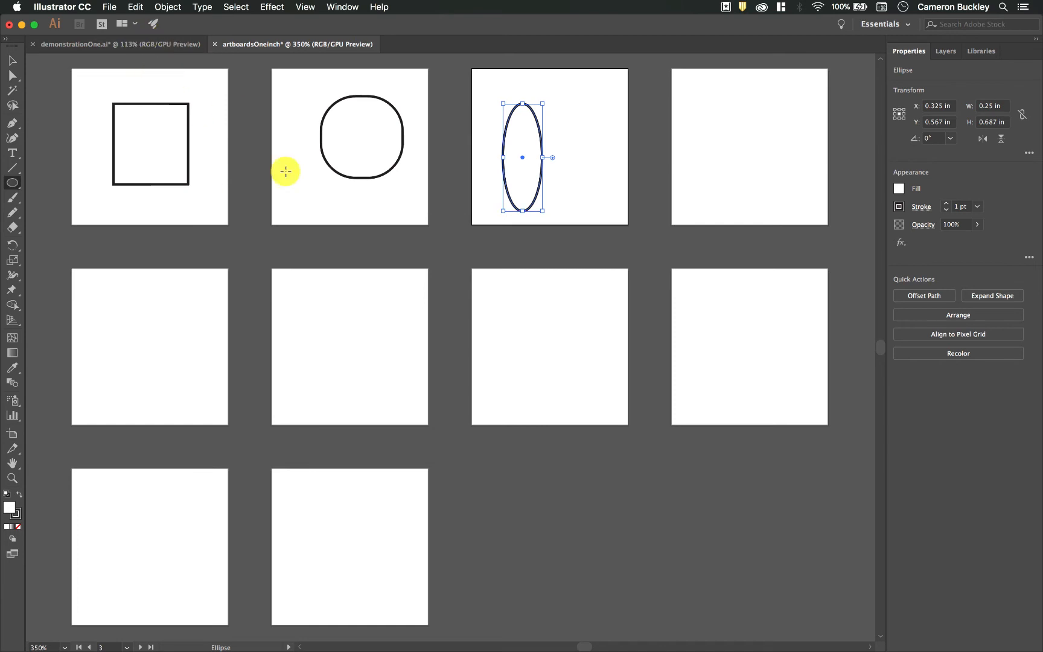
- Return to the demonstrationOne.ai document and shorten its artboard from the bottom edge to a height of about 6 in
left_click(155, 48)
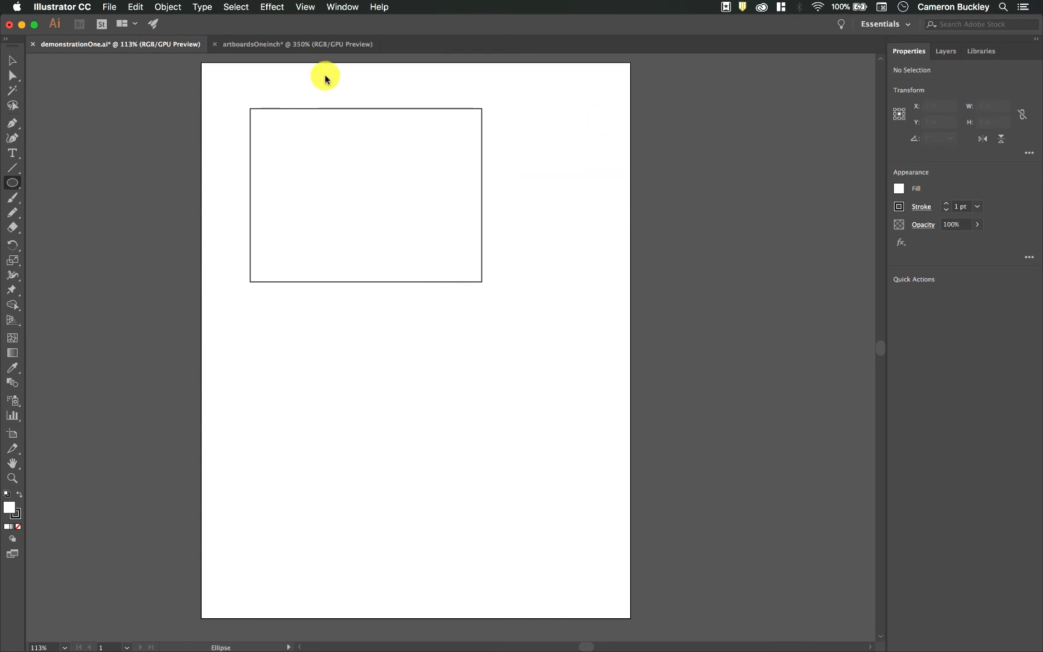
left_click(20, 62)
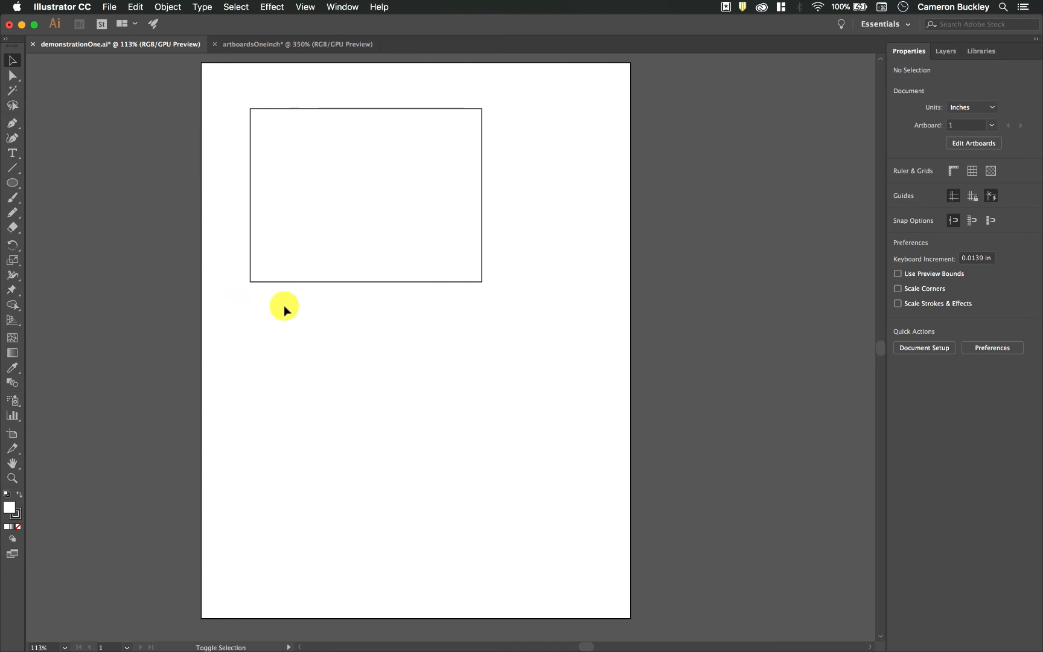
key("shift+o")
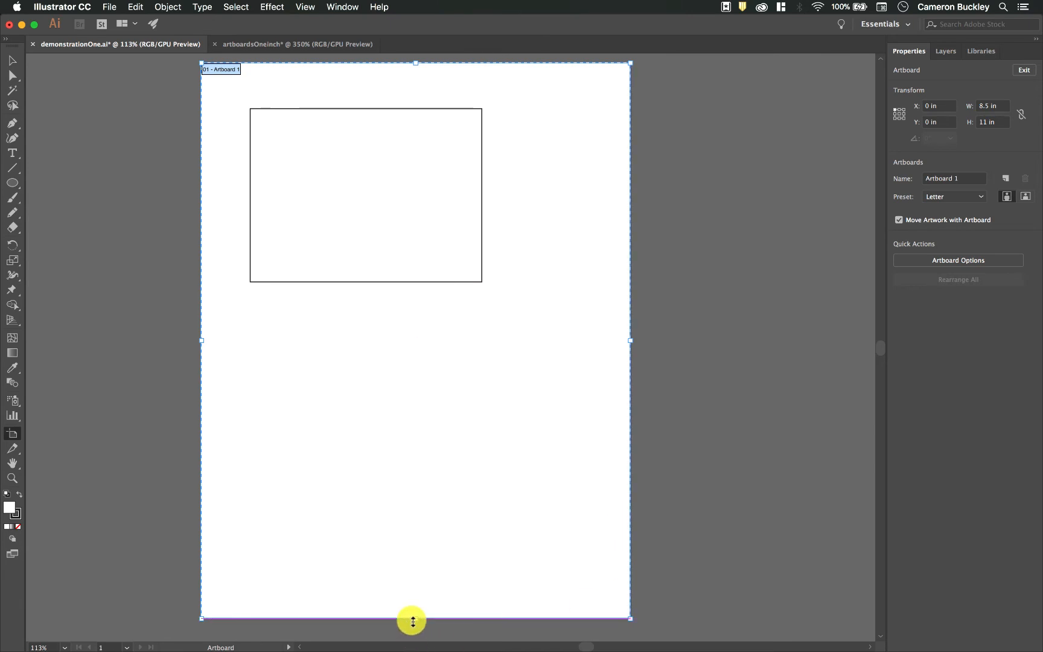
left_click_drag(414, 621, 434, 367)
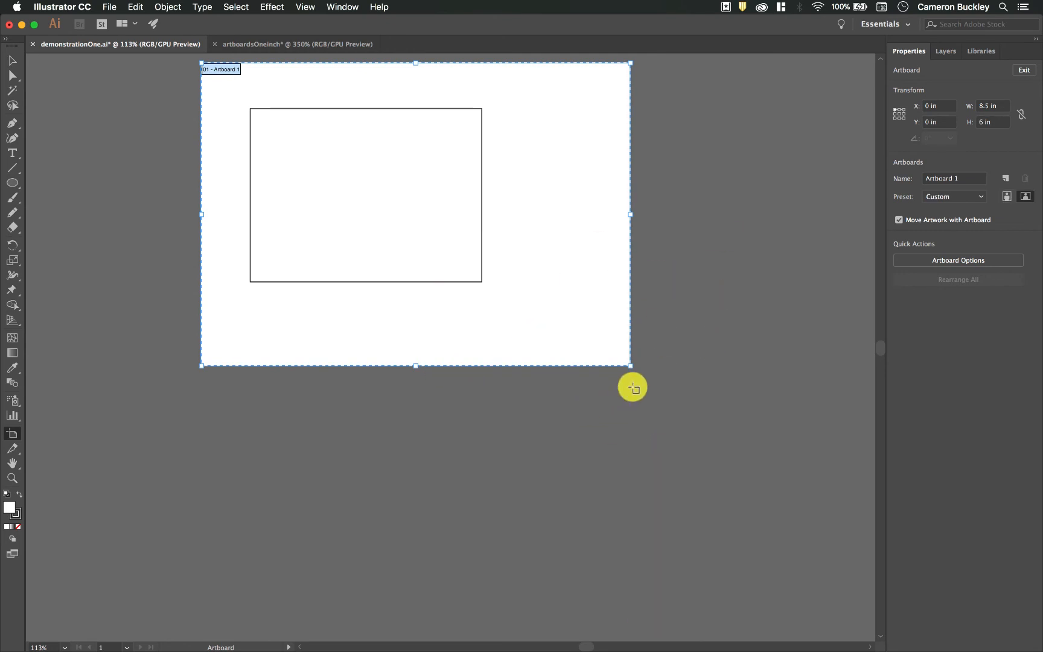
- Draw a second artboard about 8.5 by 4.26 in directly below the first one
left_click_drag(631, 381, 198, 597)
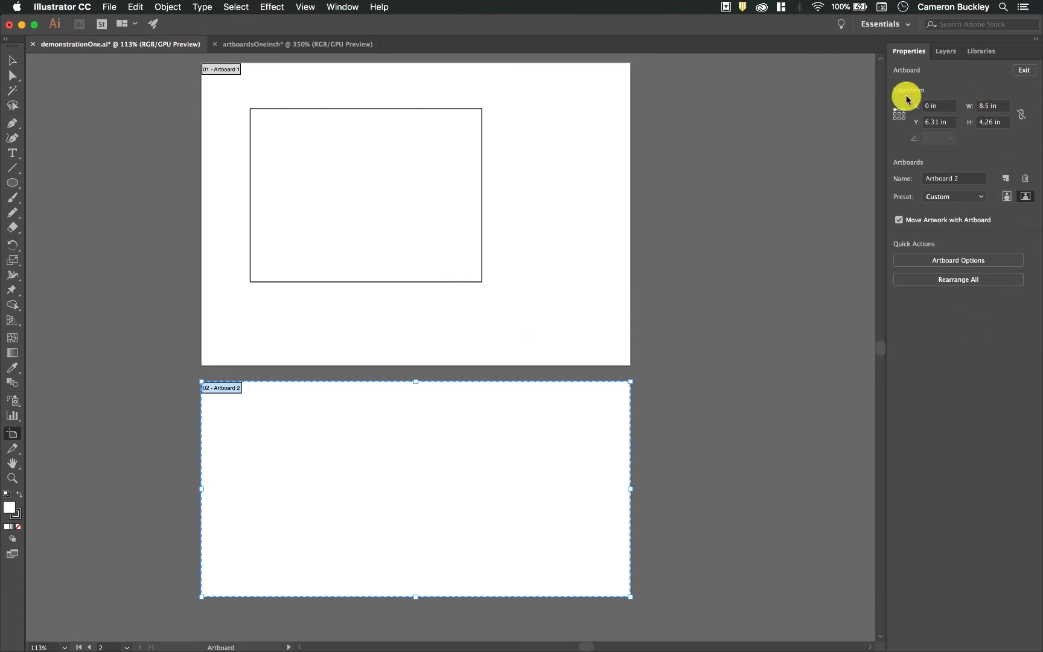
left_click(981, 178)
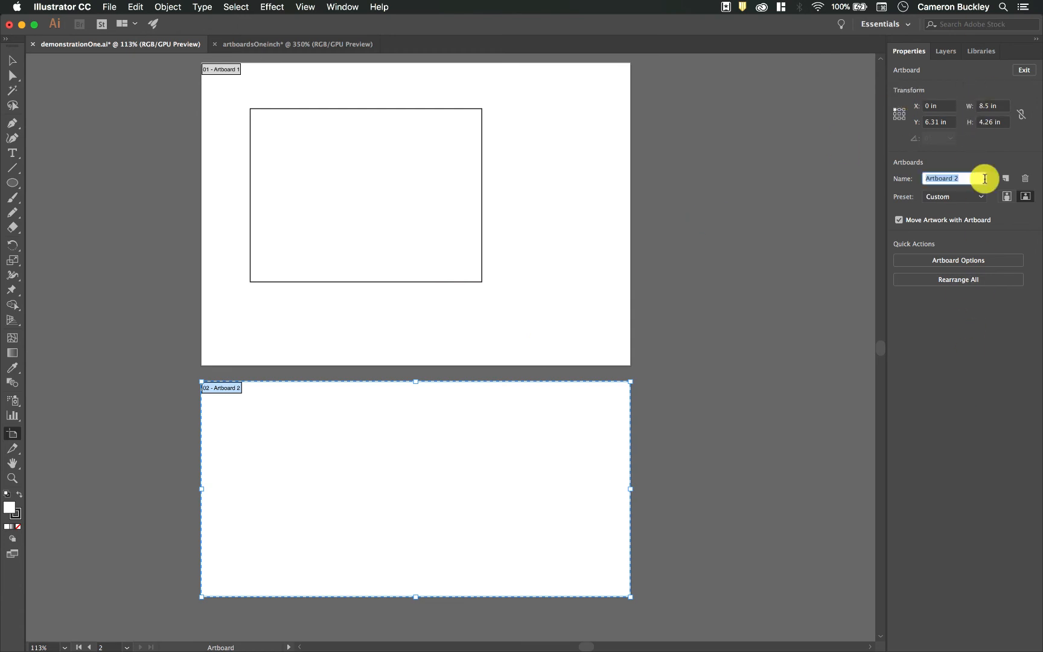
left_click(954, 120)
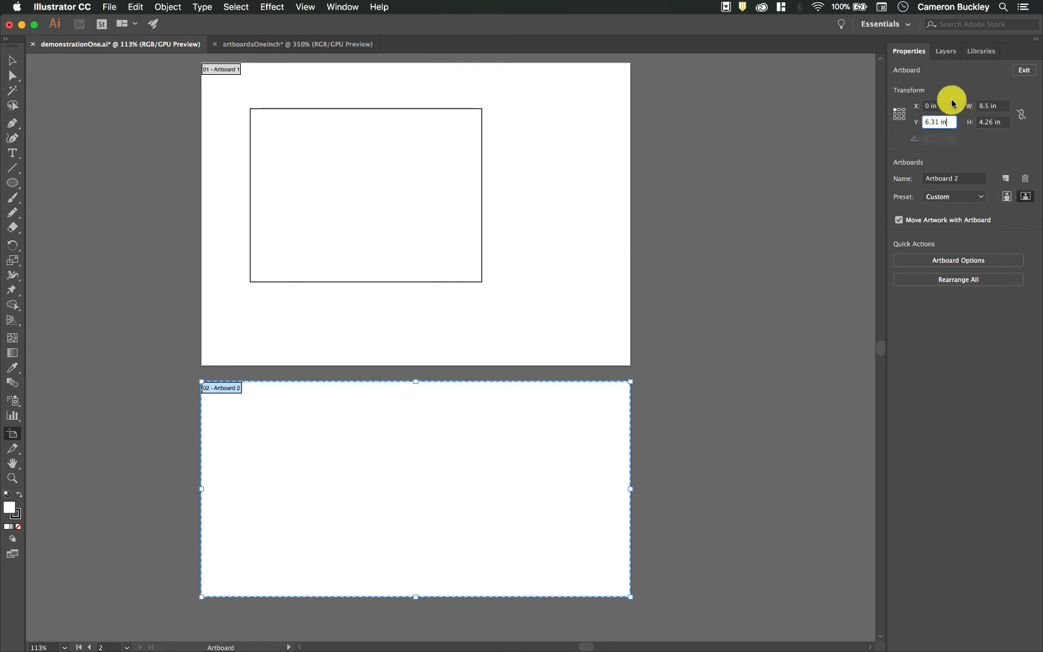
- Add a third artboard to the right of the first one and set its width and height to 5 in
scroll(794, 210, "right", 5)
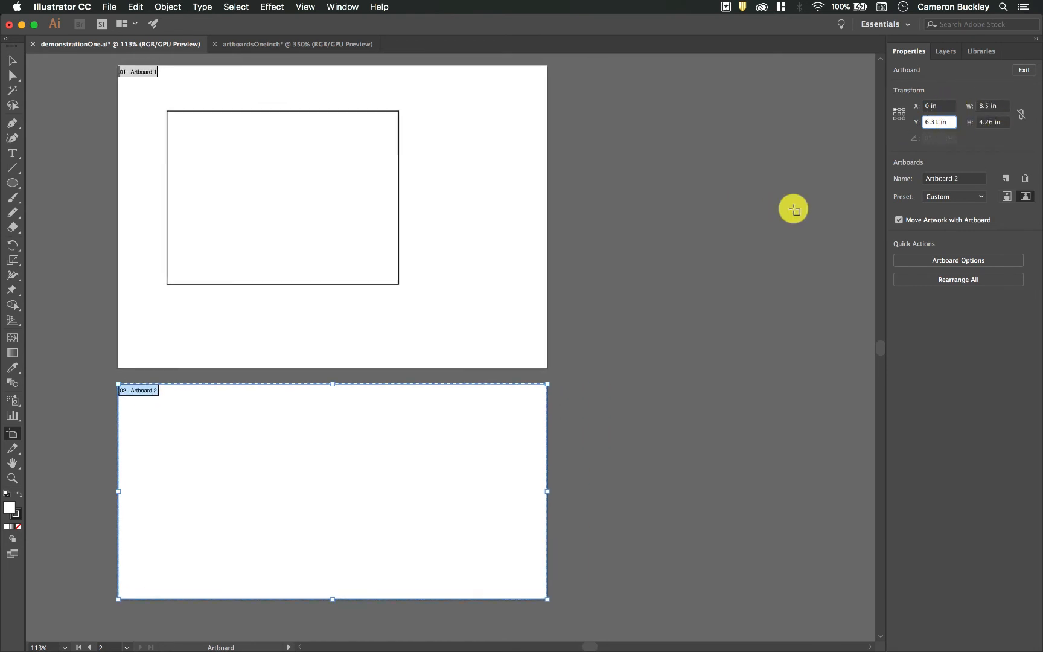
left_click(742, 213)
left_click_drag(601, 114, 760, 291)
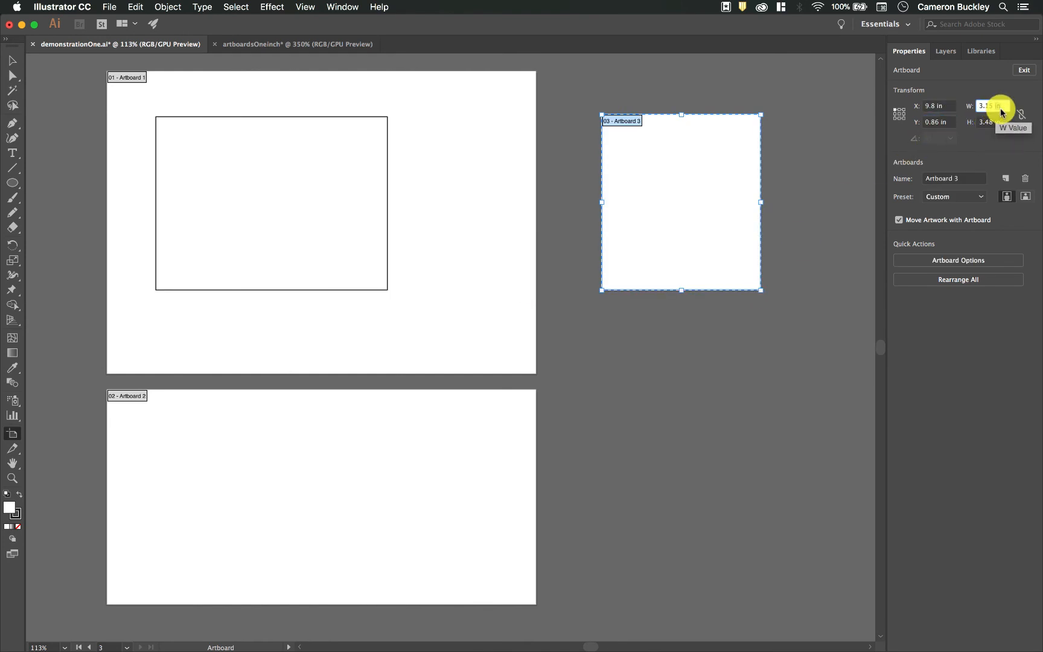
type("5")
key("Tab")
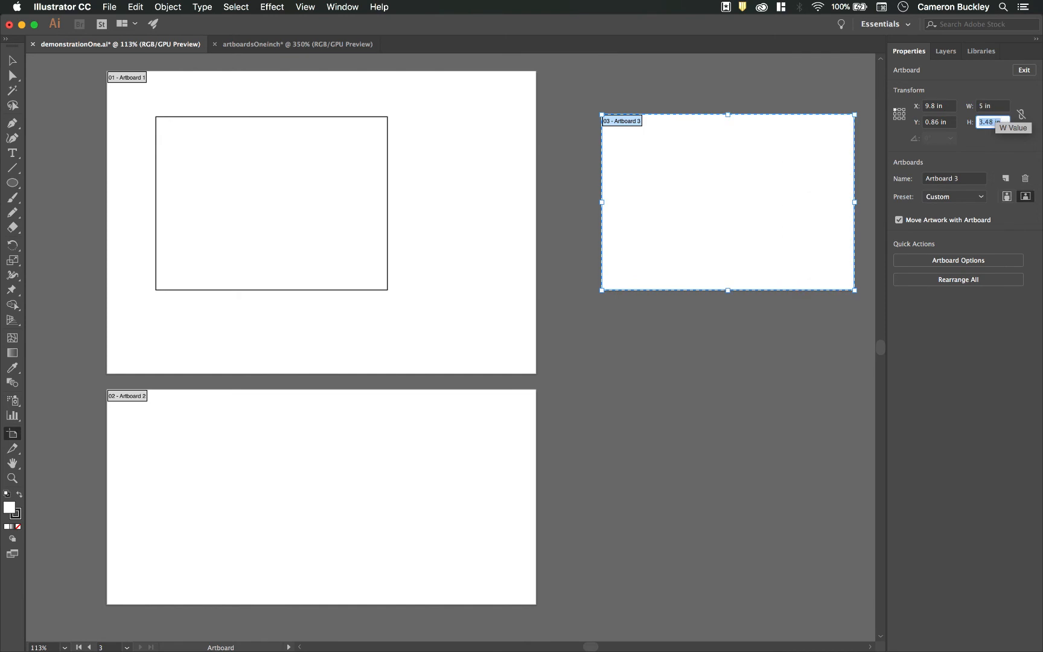
type("5")
key("Tab")
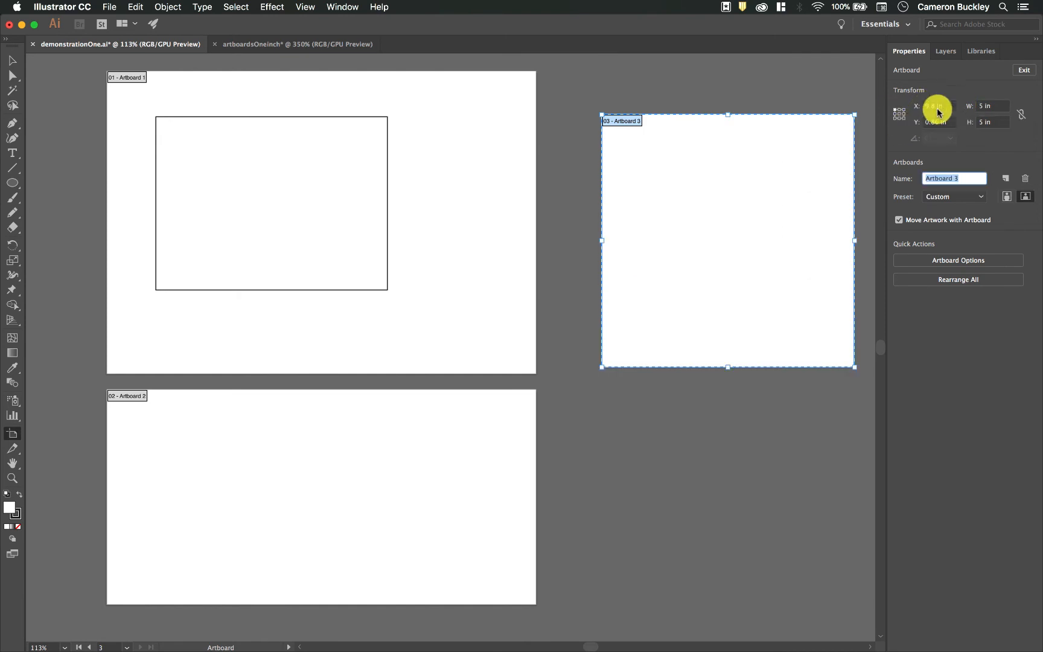
- Move the third artboard next to the first with their top edges aligned, at X 8.77 in and Y 0 in, and rename it Play Button
left_click_drag(745, 135, 692, 93)
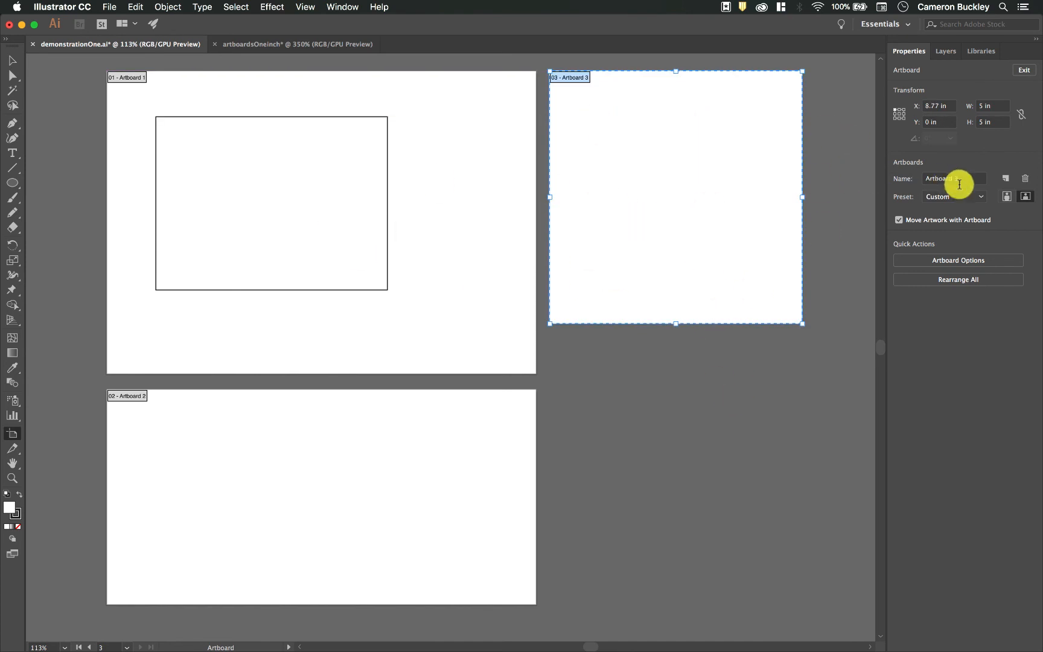
left_click_drag(972, 181, 890, 179)
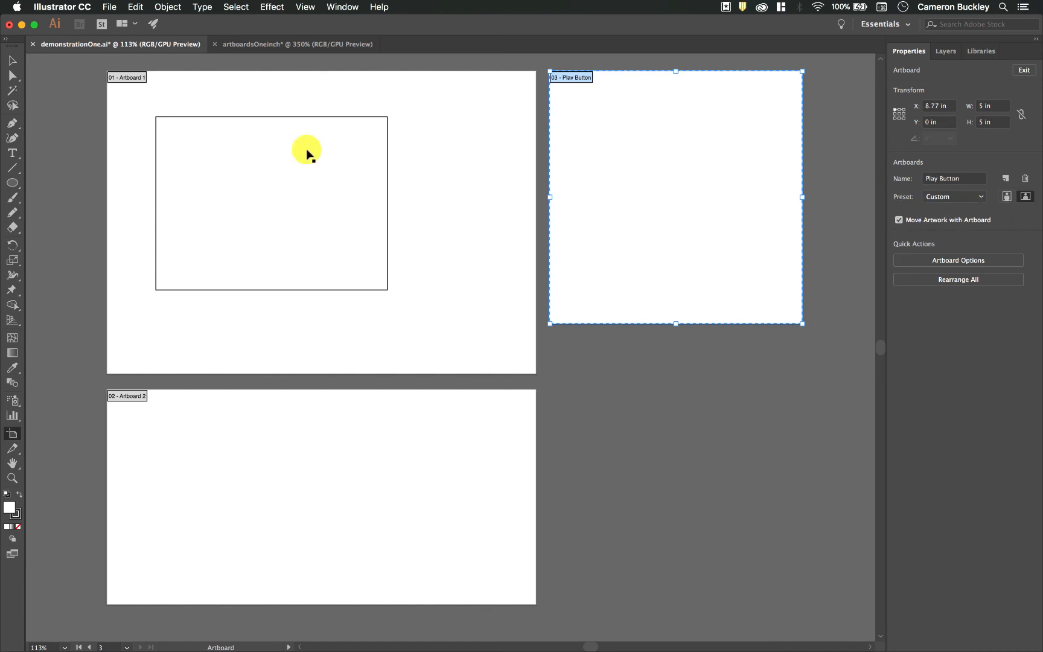
- Move Artboard 1 together with its rectangle slightly up and to the left, to about X -0.54 in and Y -0.17 in
left_click(281, 89)
left_click_drag(372, 102, 419, 115)
scroll(539, 196, "down", 5)
scroll(540, 196, "up", 2)
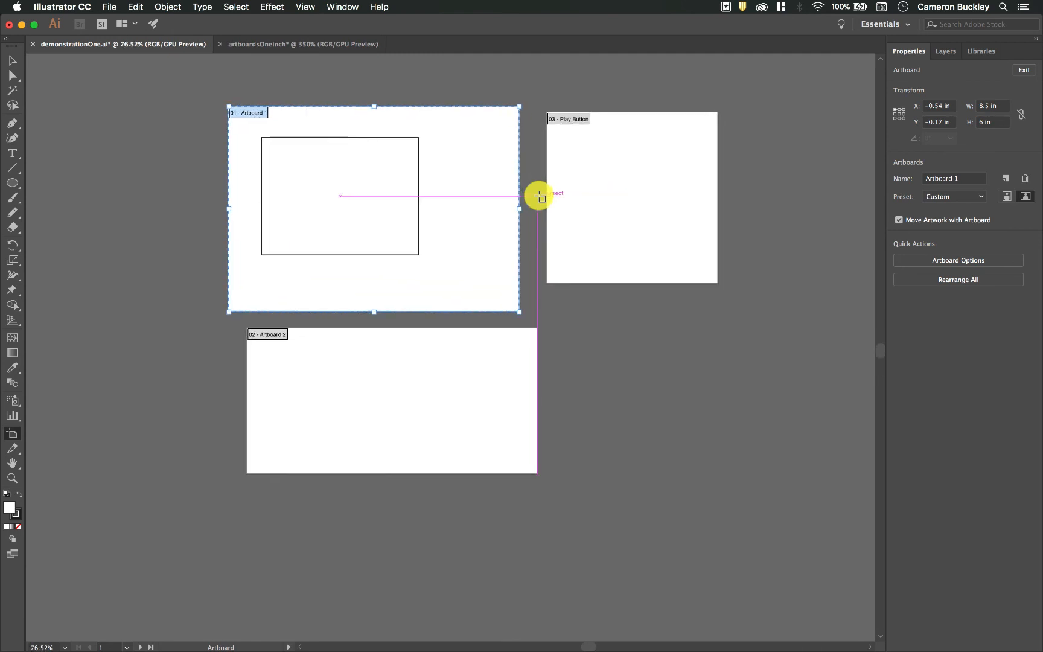
- Exit artboard editing and step through the document's artboards, ending on artboard 3
left_click(1025, 71)
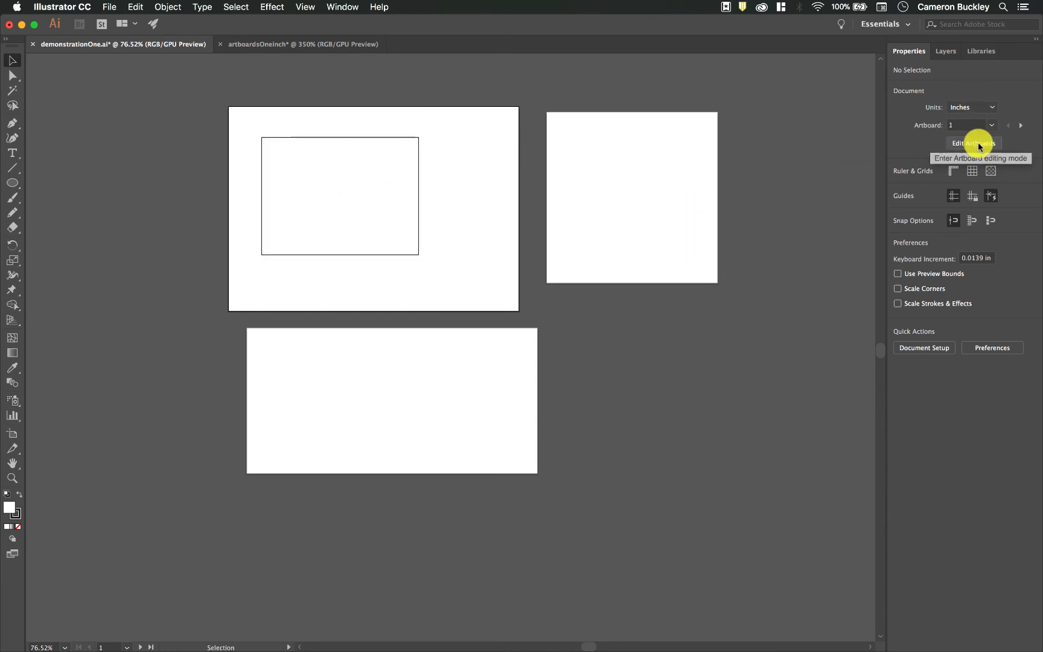
left_click(1023, 126)
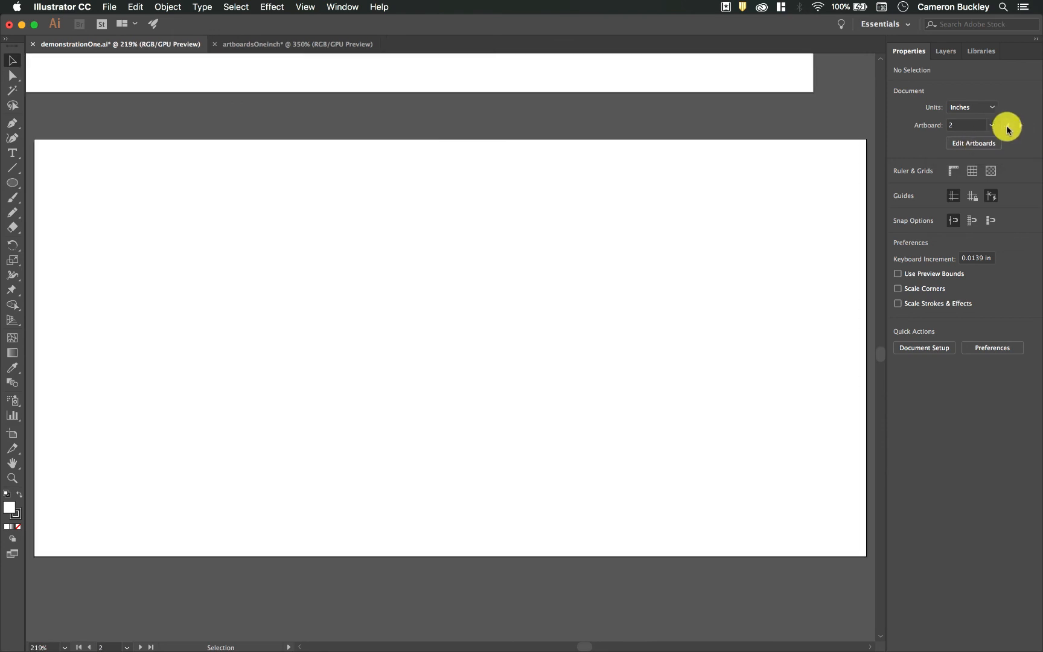
left_click(1010, 126)
left_click(1019, 126)
left_click(1019, 127)
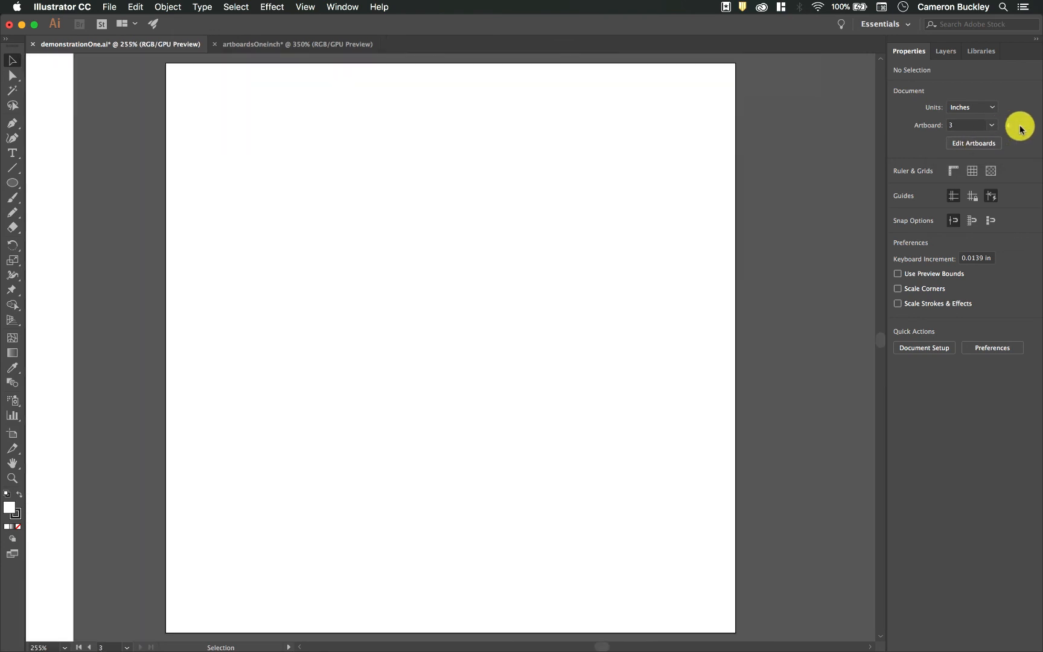
left_click(988, 109)
left_click(991, 108)
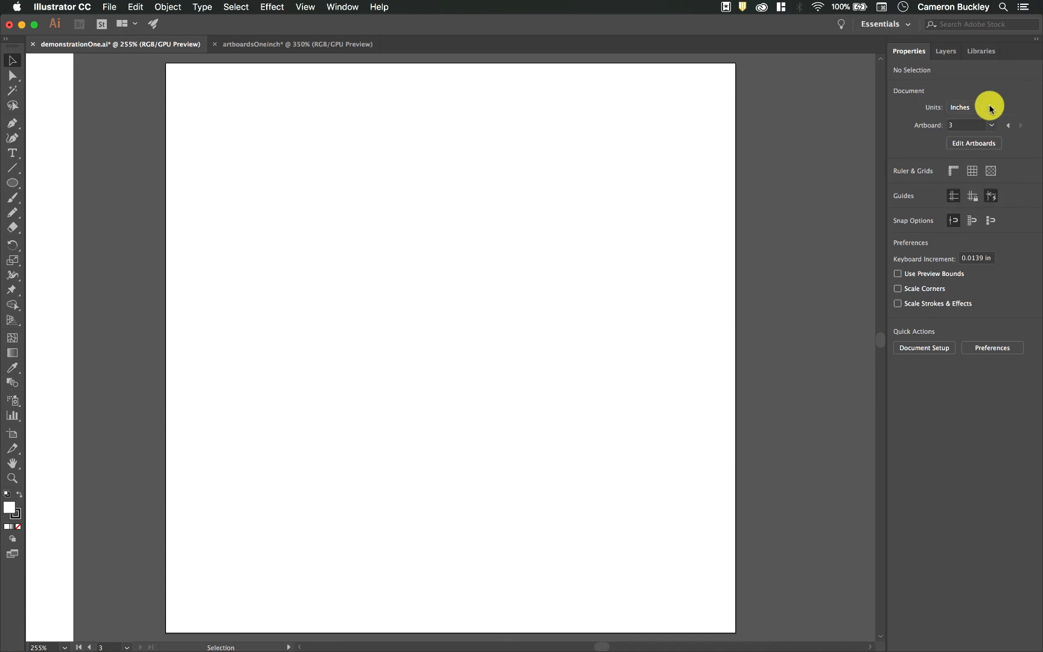
- Return to artboard editing and rearrange all artboards in a two-column grid with 0.28 in spacing, moving the artwork with them
left_click(976, 143)
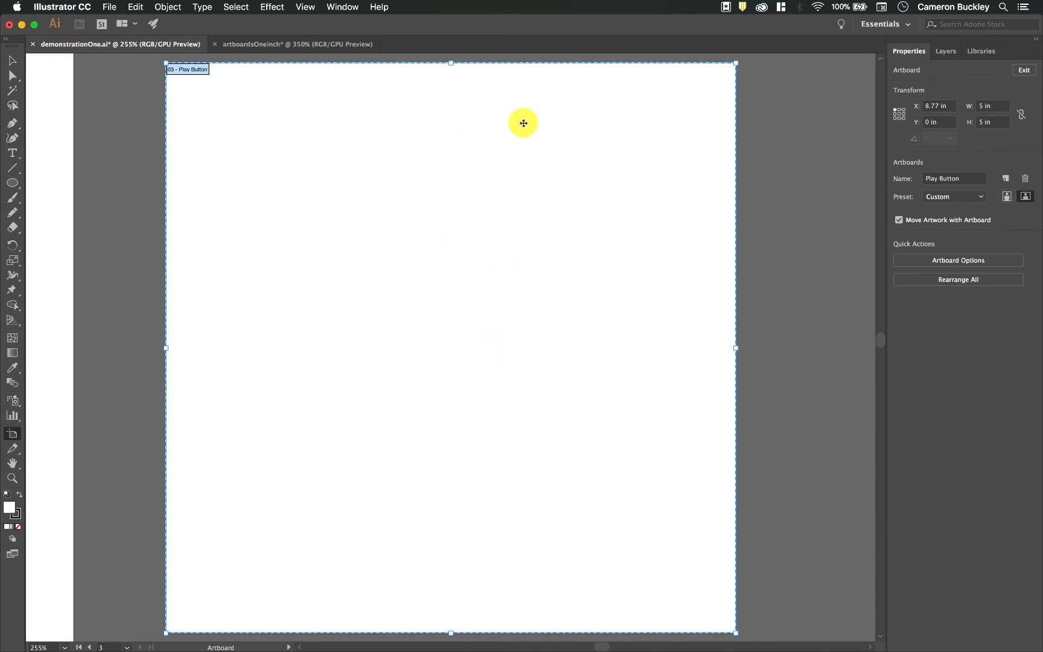
scroll(586, 151, "down", 6)
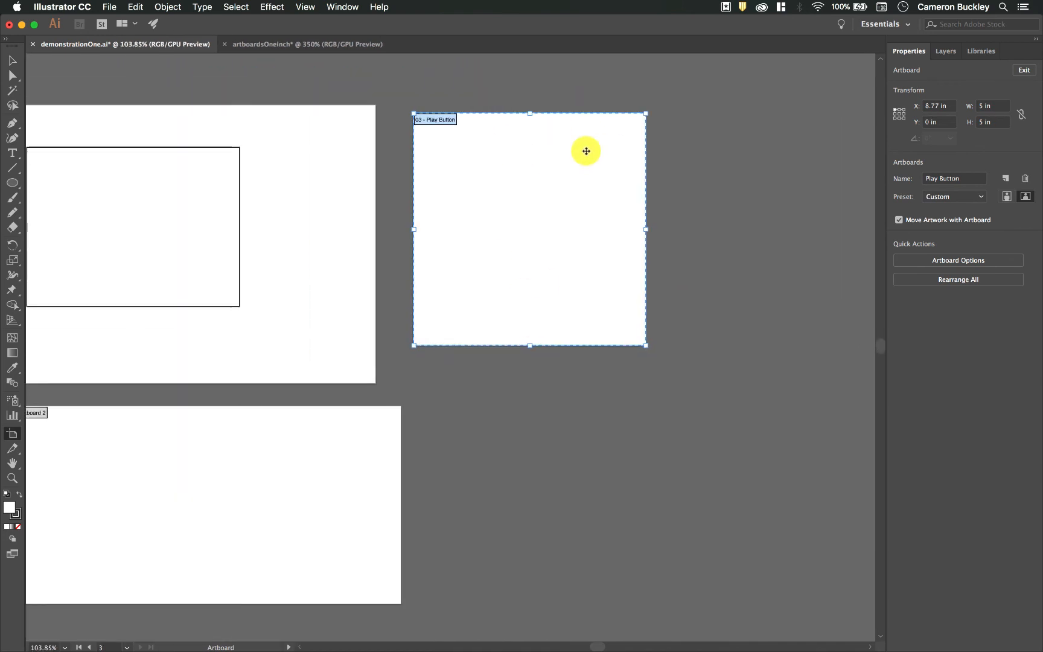
left_click(962, 285)
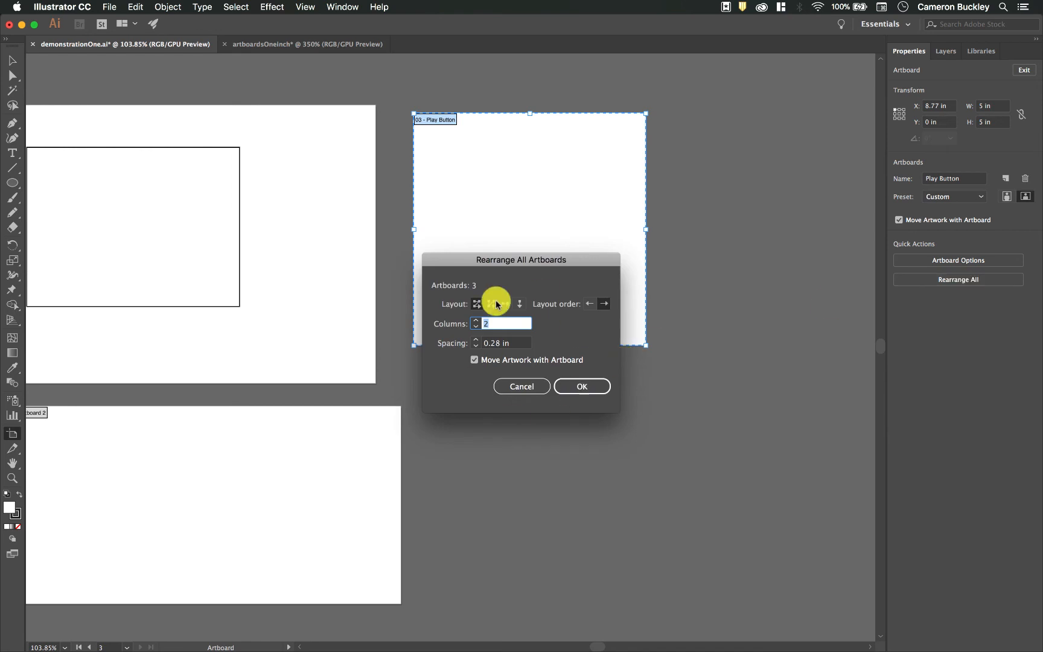
left_click(590, 386)
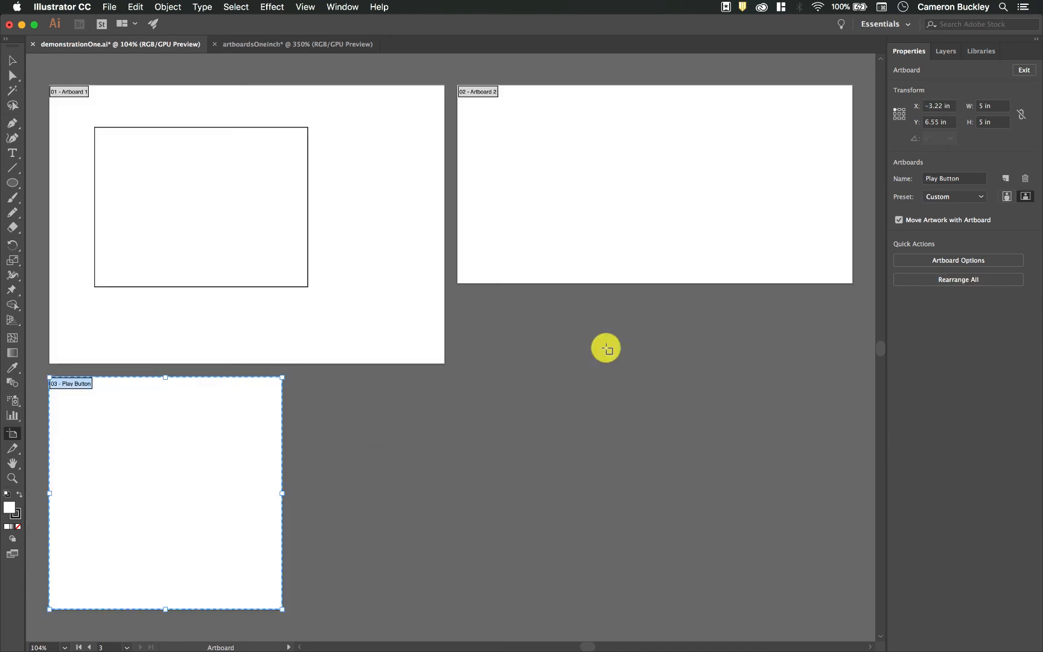
- Review the artboard options for the Play Button artboard and close them without changes
left_click(966, 261)
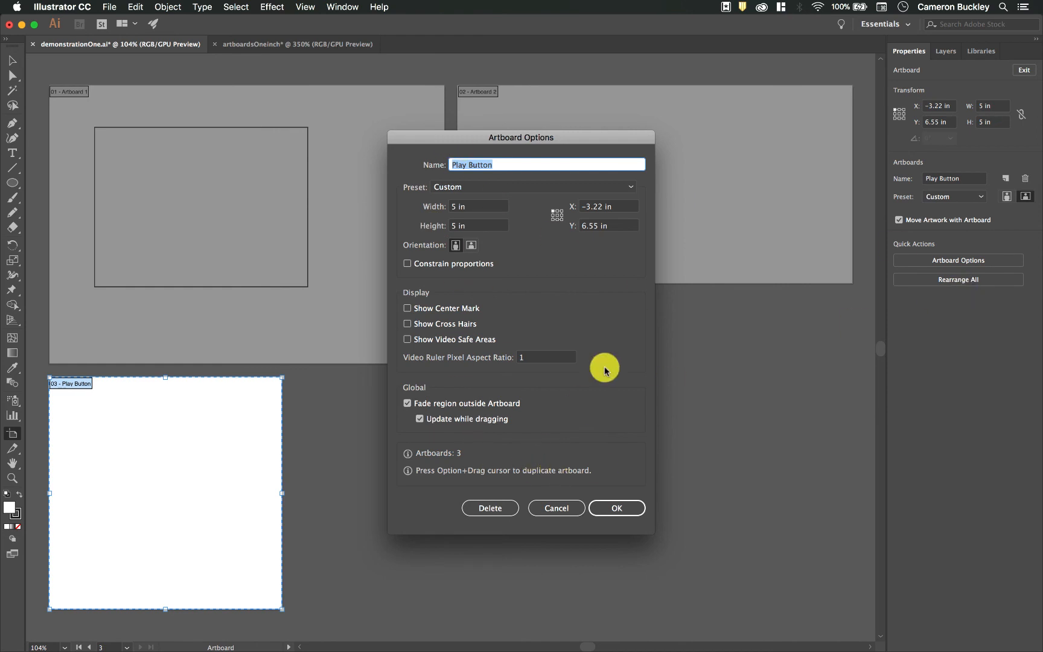
left_click(558, 510)
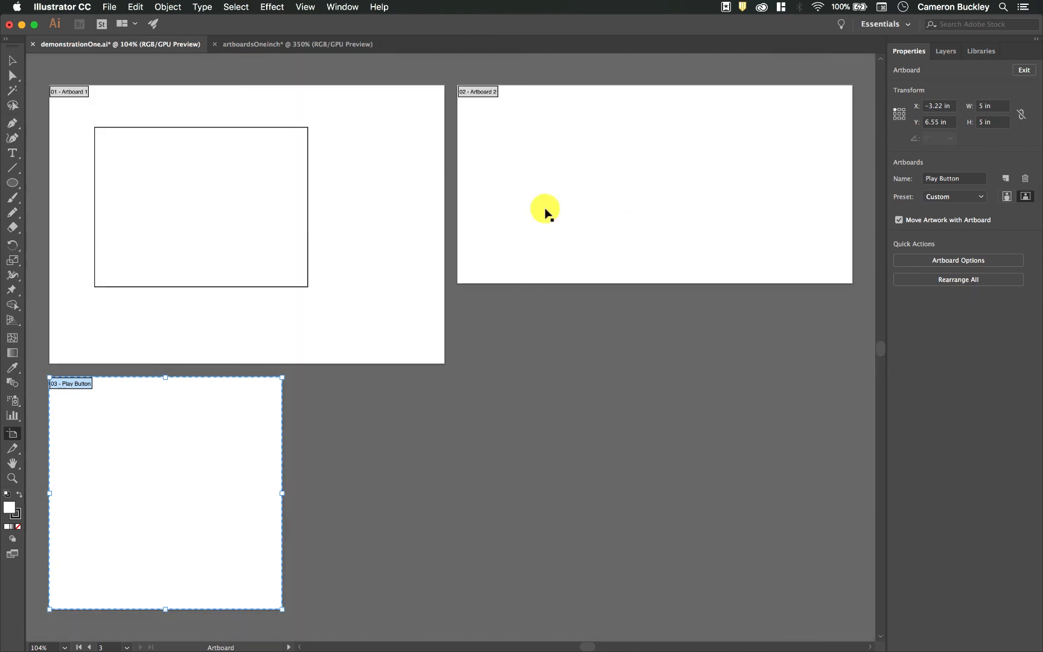